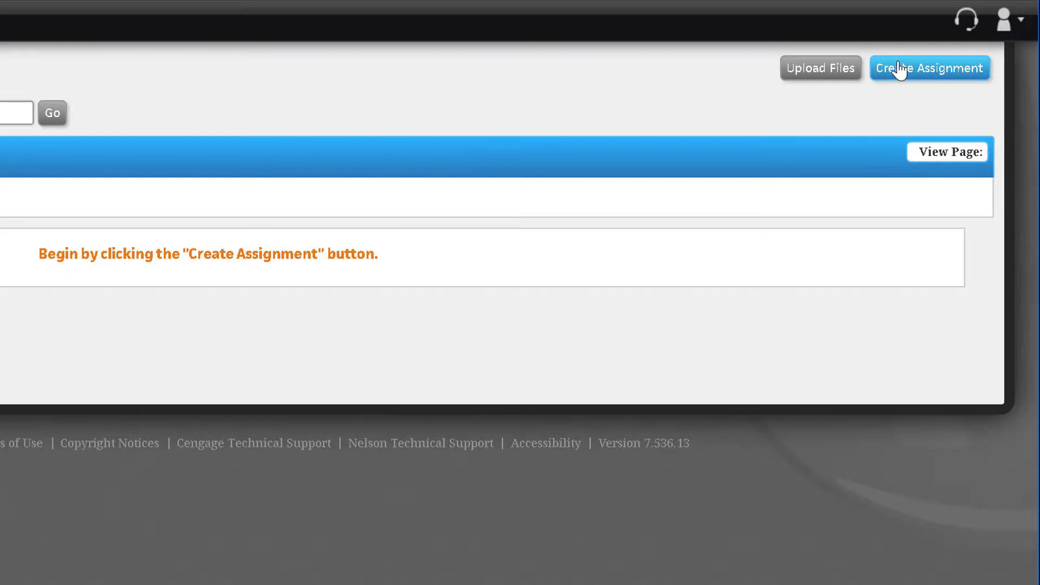
Create a new assignment of the type Activities, Problems, and/or EOCs for the Gen Chem course.
click(900, 69)
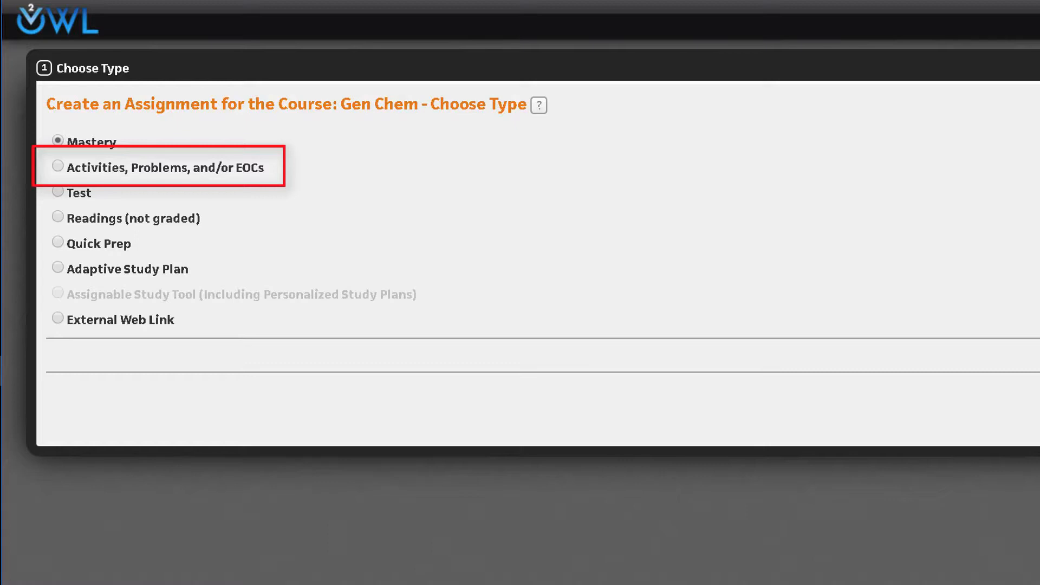
click(58, 164)
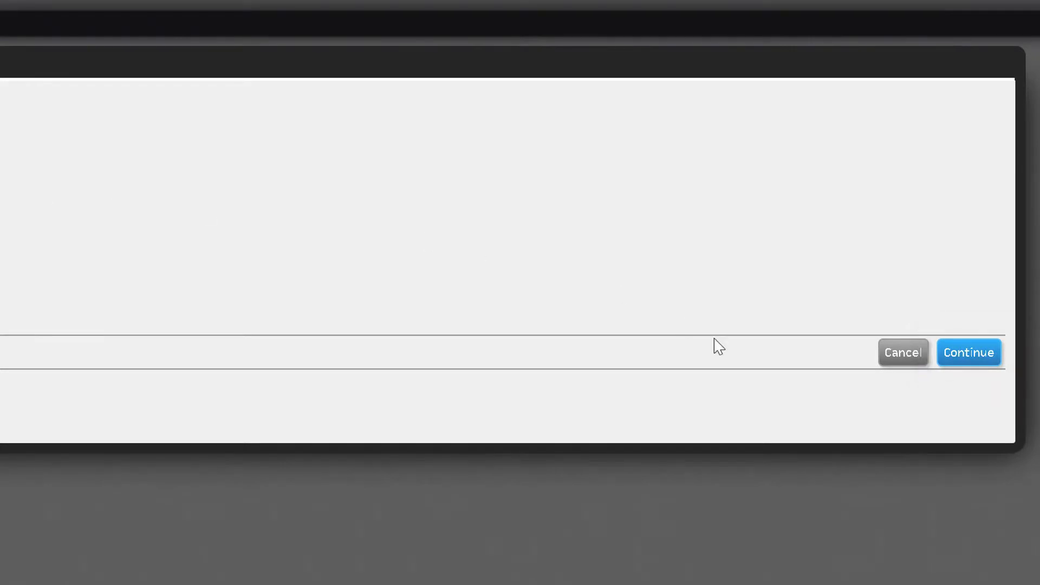
click(945, 349)
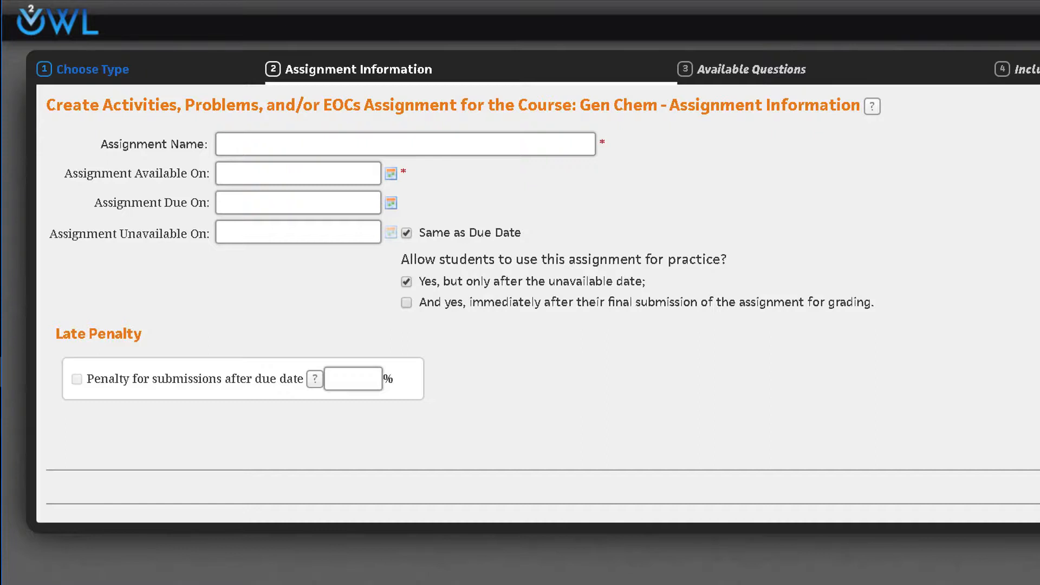
Name the assignment "Chapter 1 Homework".
click(545, 147)
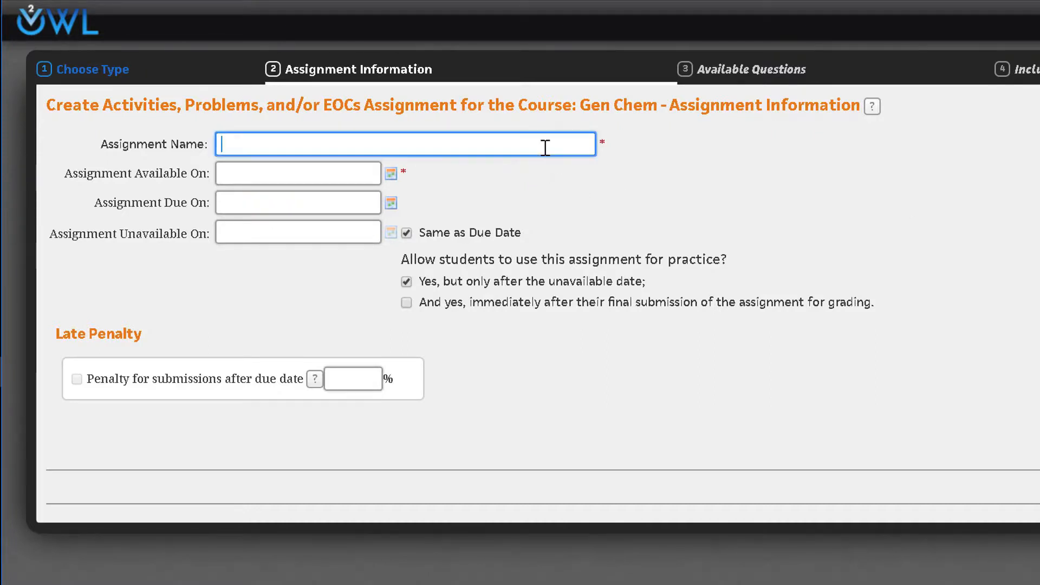
text(Chapter 1 )
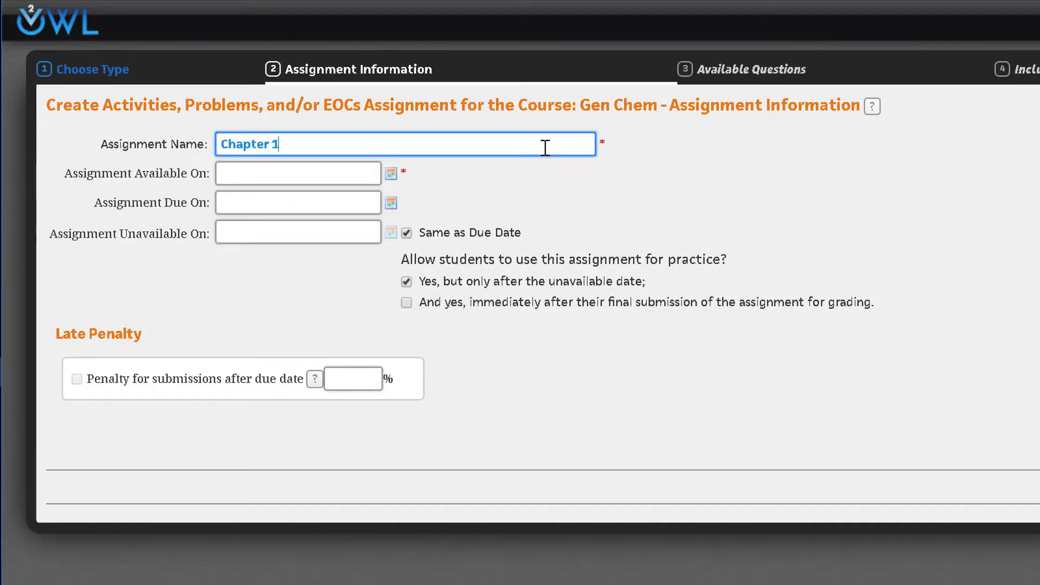
text(Homework)
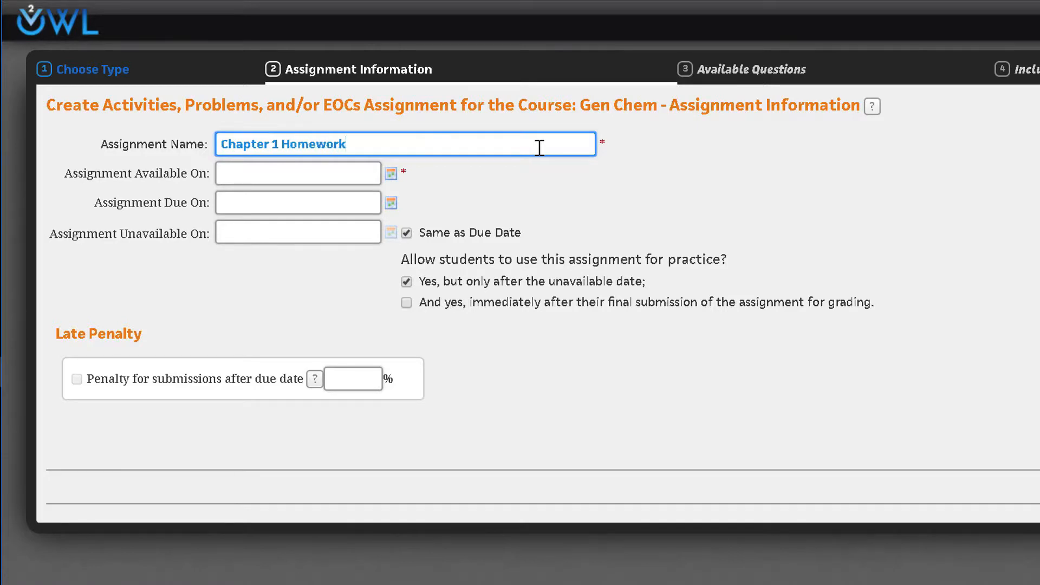
Make the assignment available on Aug 28, 2017 at 12:00 AM.
click(390, 174)
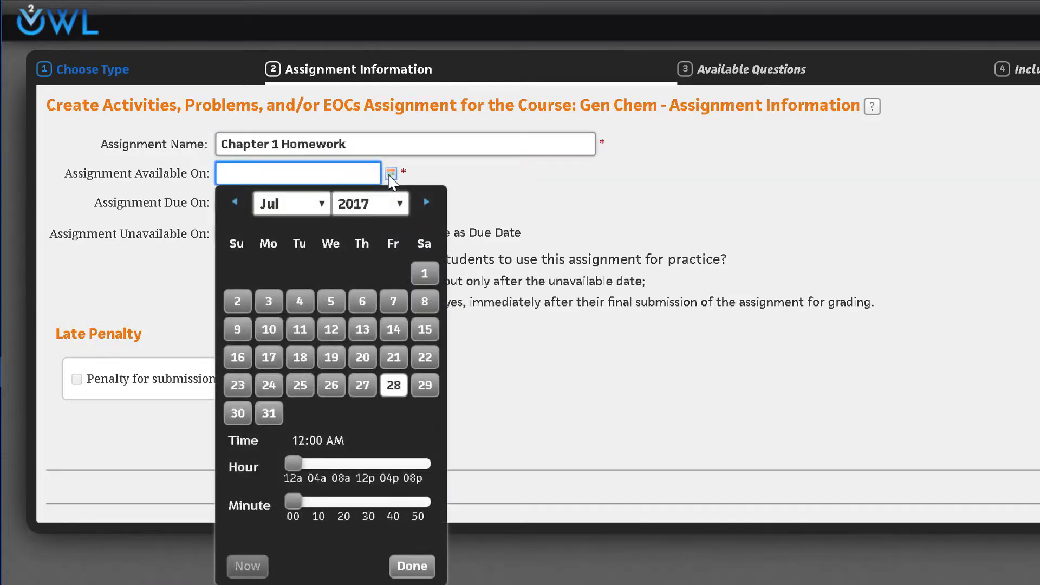
click(426, 202)
click(268, 385)
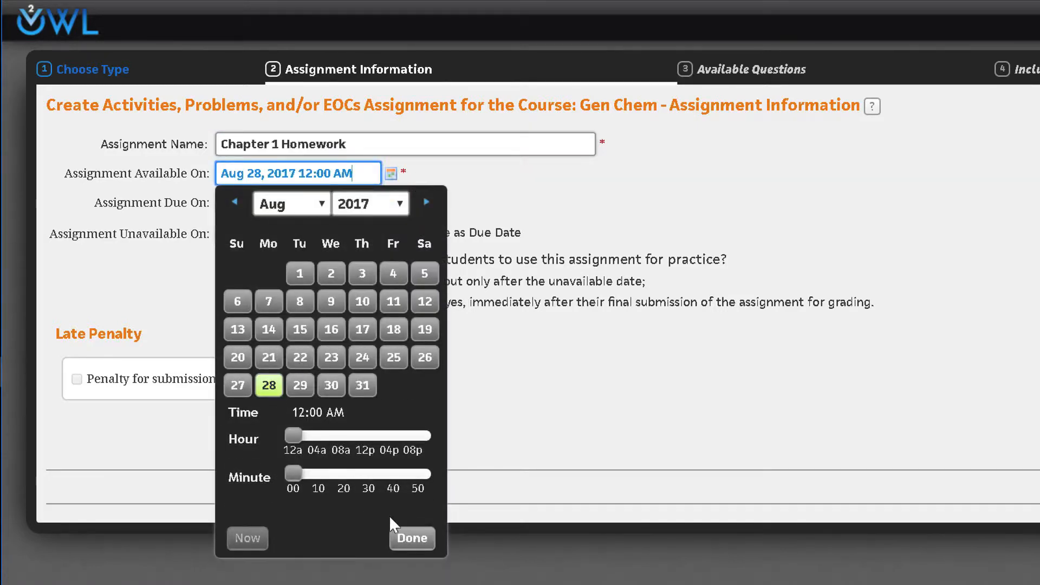
click(407, 538)
Set the assignment's due date to Sep 1, 2017 at 08:00 AM and proceed to the available questions.
click(391, 204)
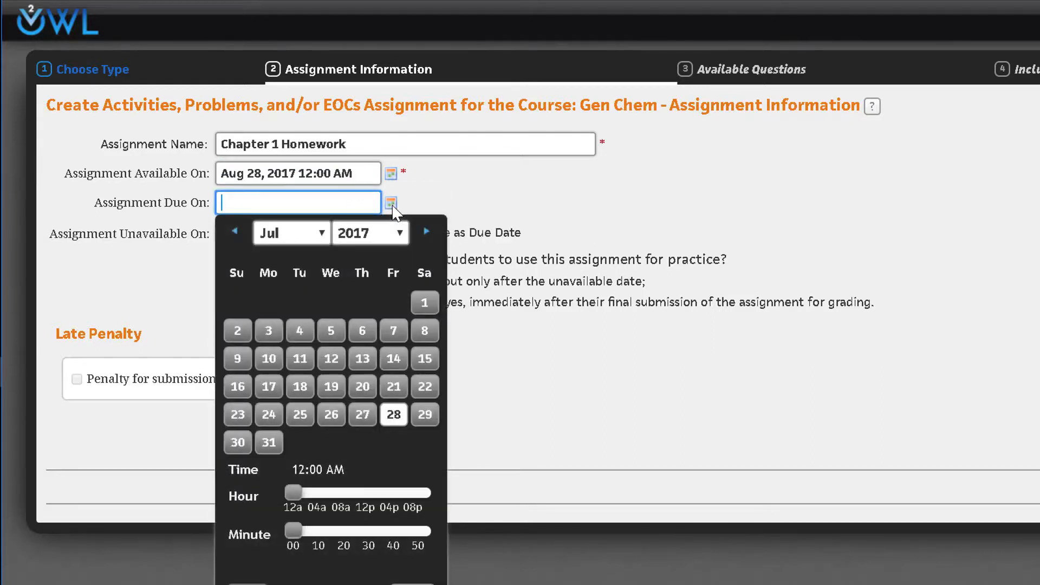
click(427, 231)
click(427, 231)
click(394, 302)
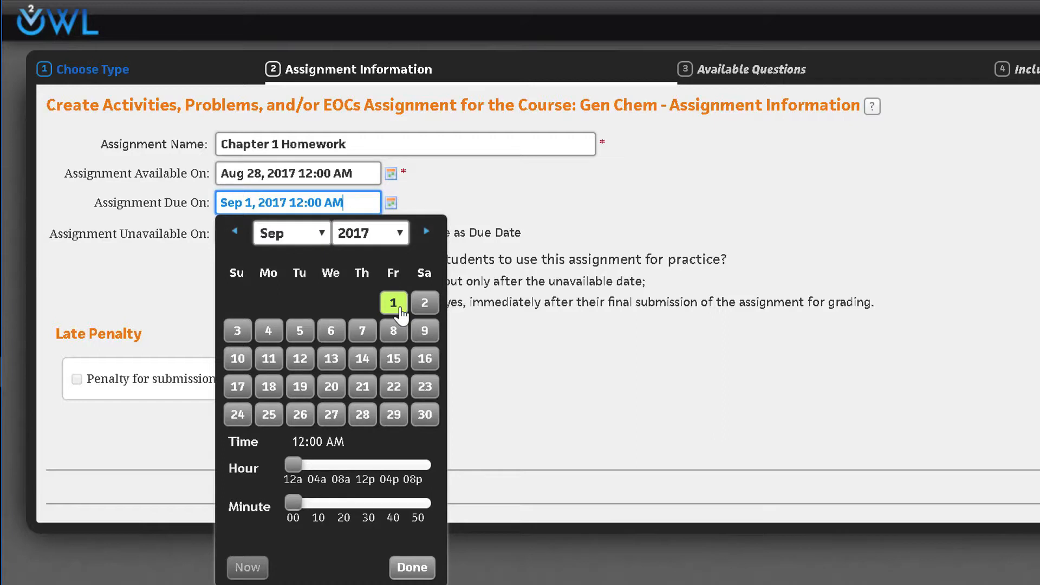
drag(293, 465, 351, 473)
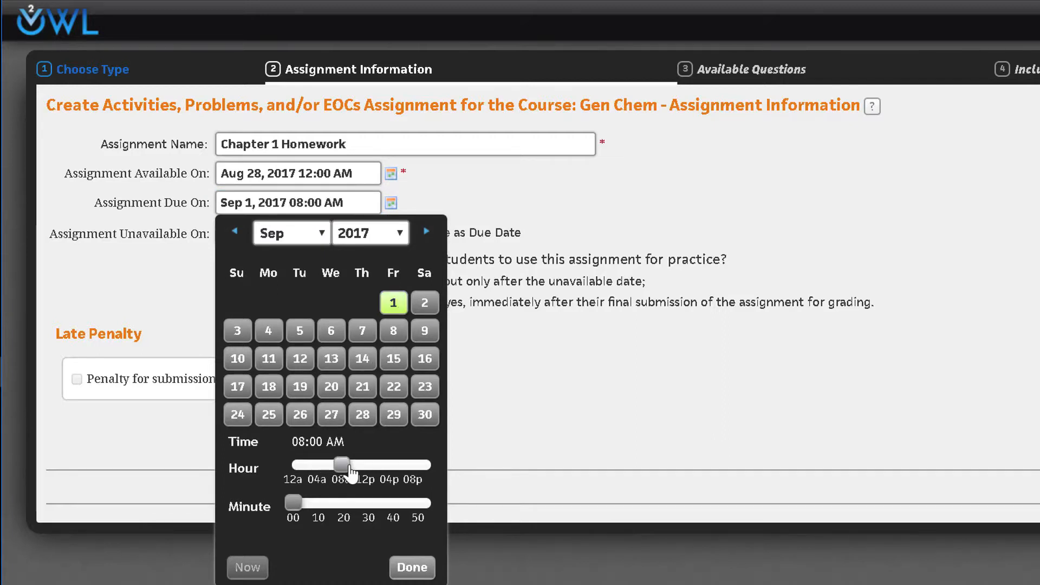
click(412, 567)
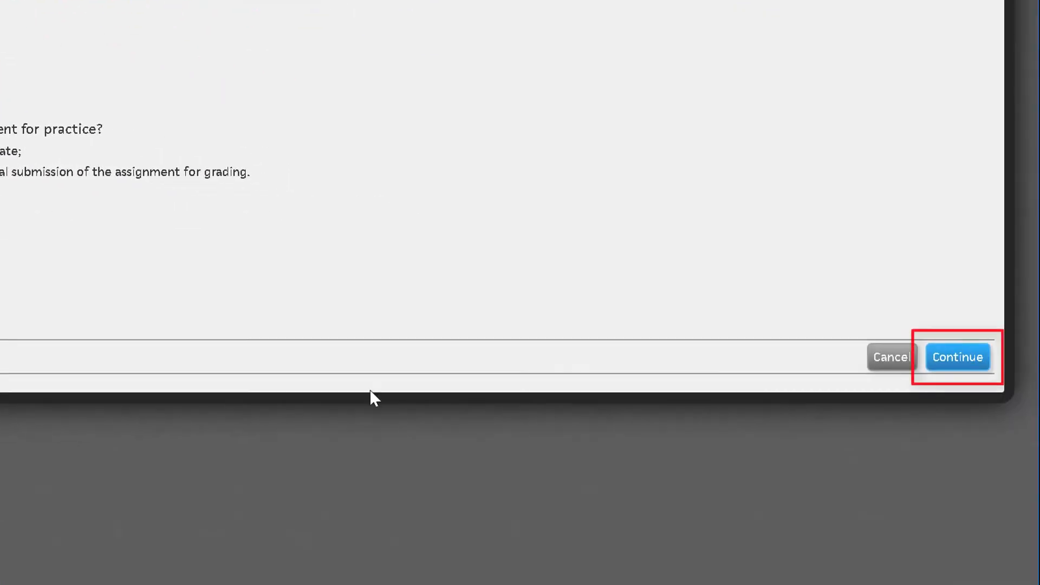
click(952, 359)
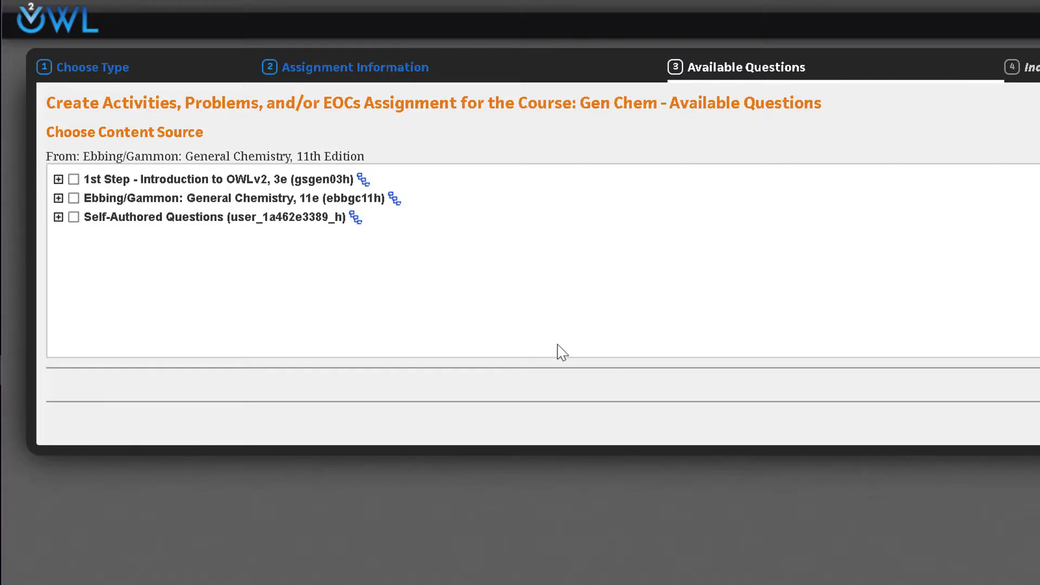
Choose chapter 1 - Chemistry and Measurement of Ebbing/Gammon: General Chemistry, 11e as the question source and proceed to question selection.
click(59, 198)
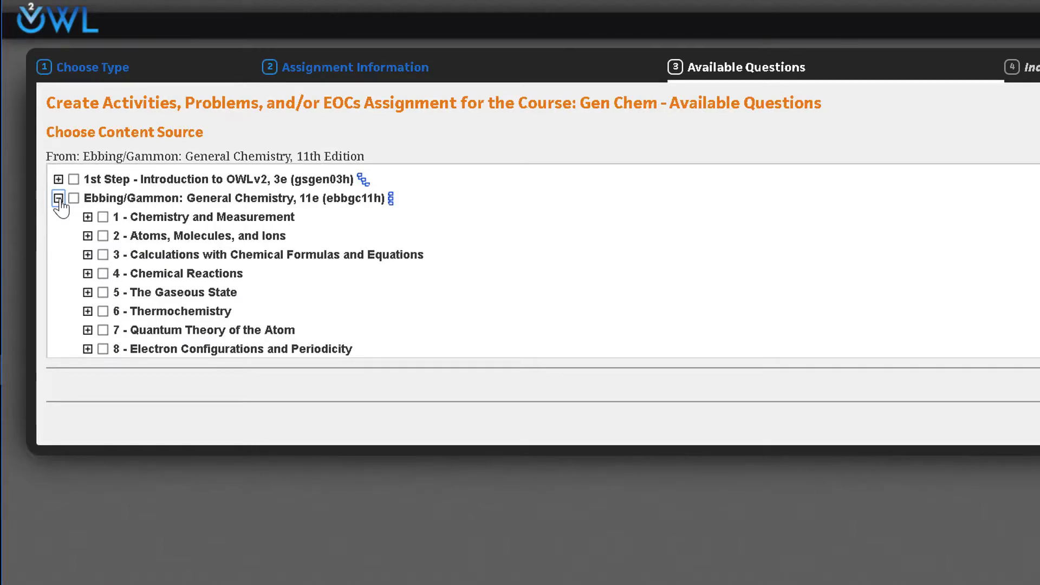
click(88, 218)
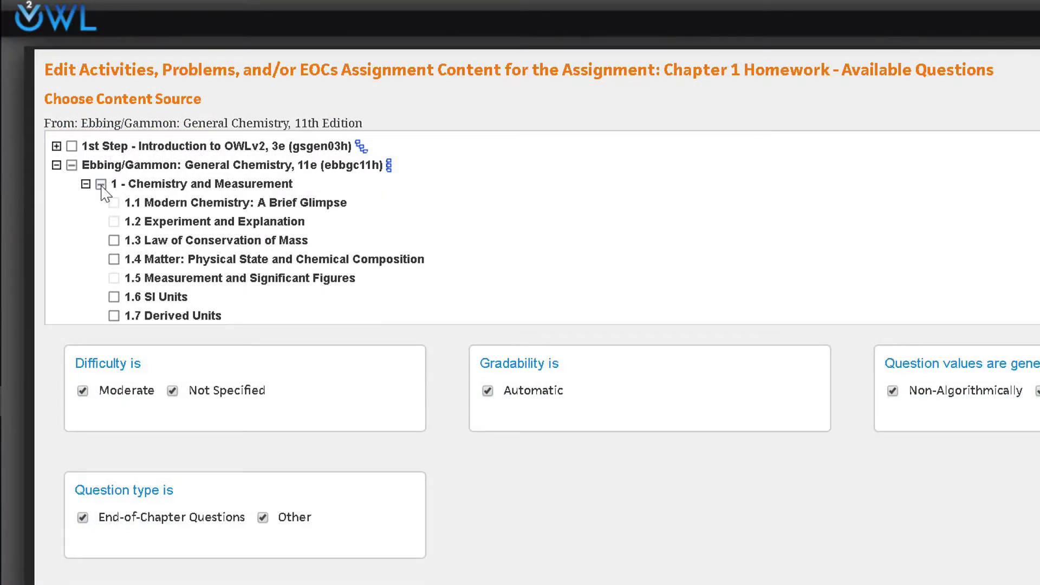
scroll(103, 195, down, 3)
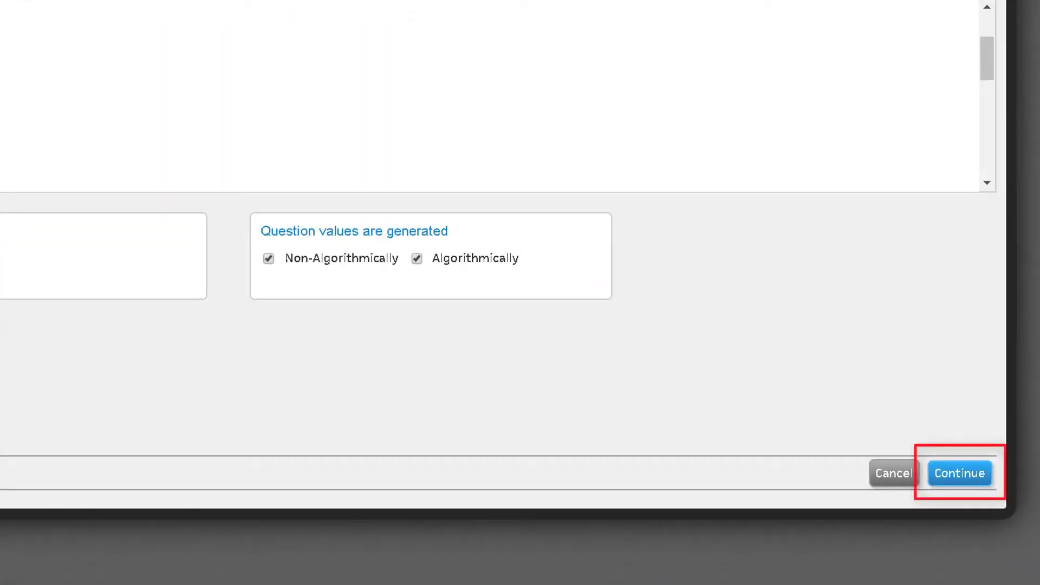
click(959, 474)
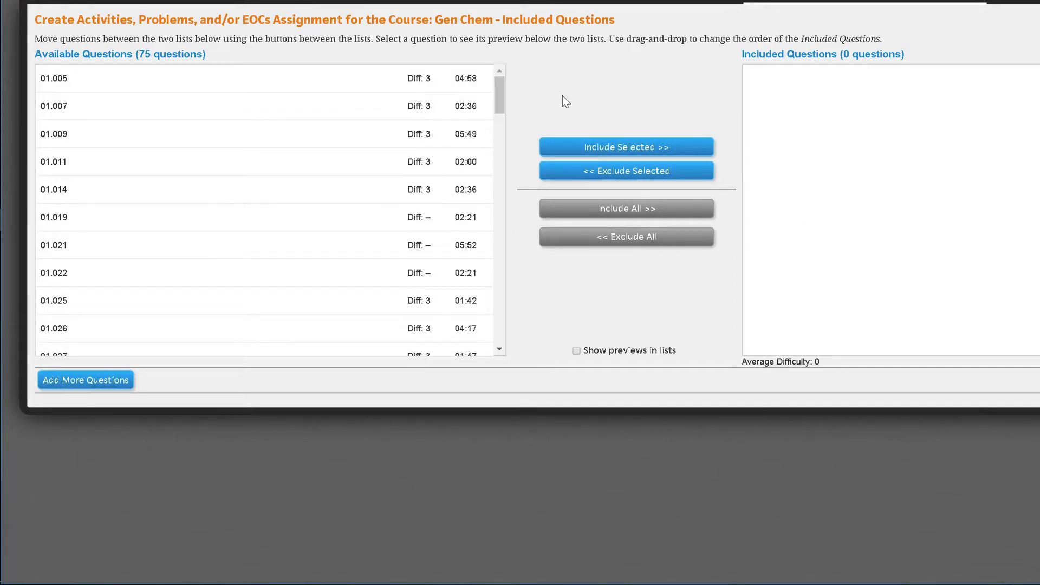
Preview question 01.005 and include it in the assignment.
click(420, 78)
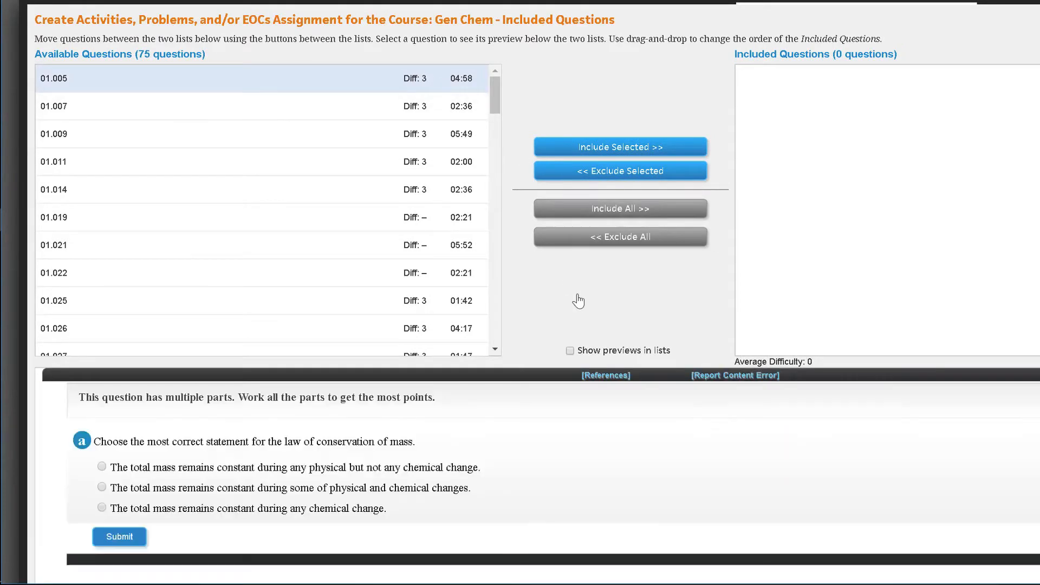
scroll(579, 301, down, 3)
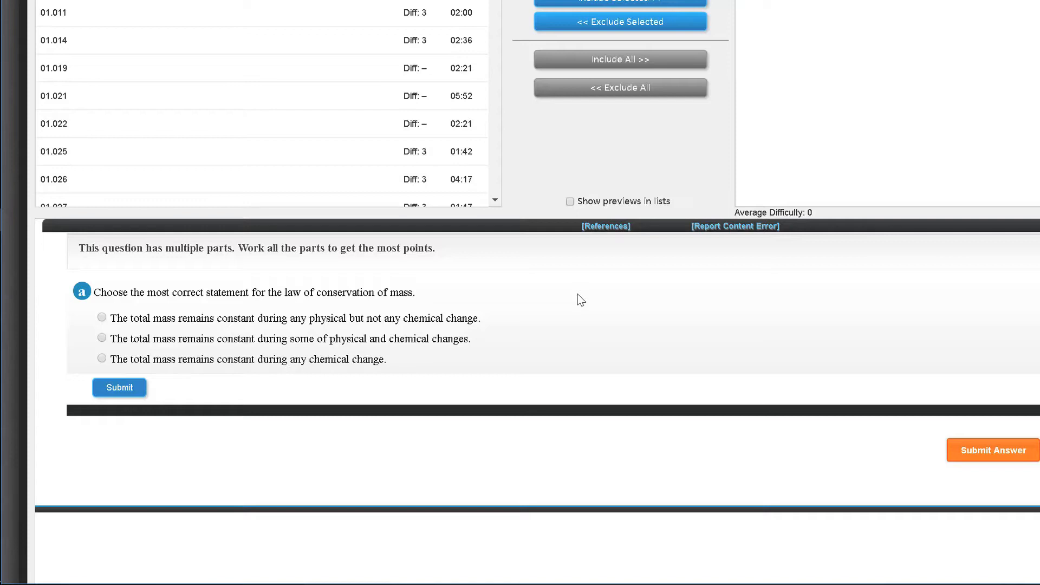
scroll(580, 300, up, 2)
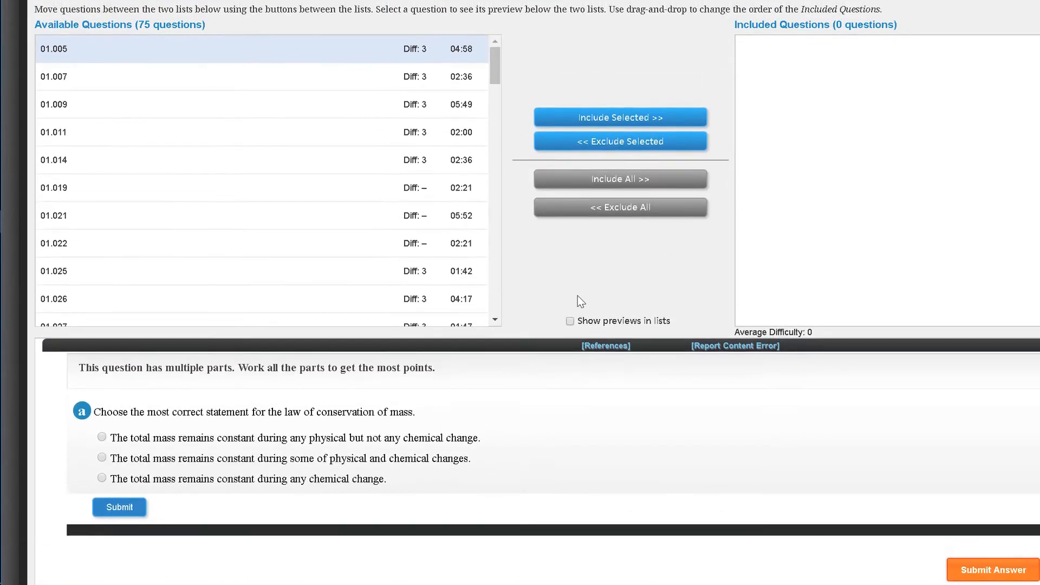
scroll(580, 301, up, 1)
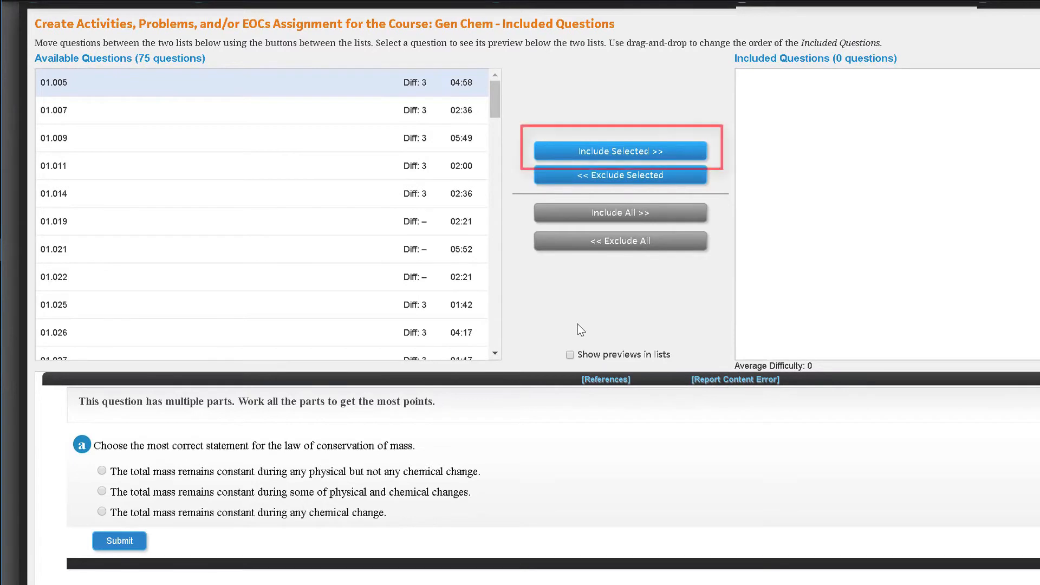
click(578, 151)
Include questions 01.007, 01.009, 01.011 and 01.014 in the assignment and proceed to the assignment options.
click(422, 76)
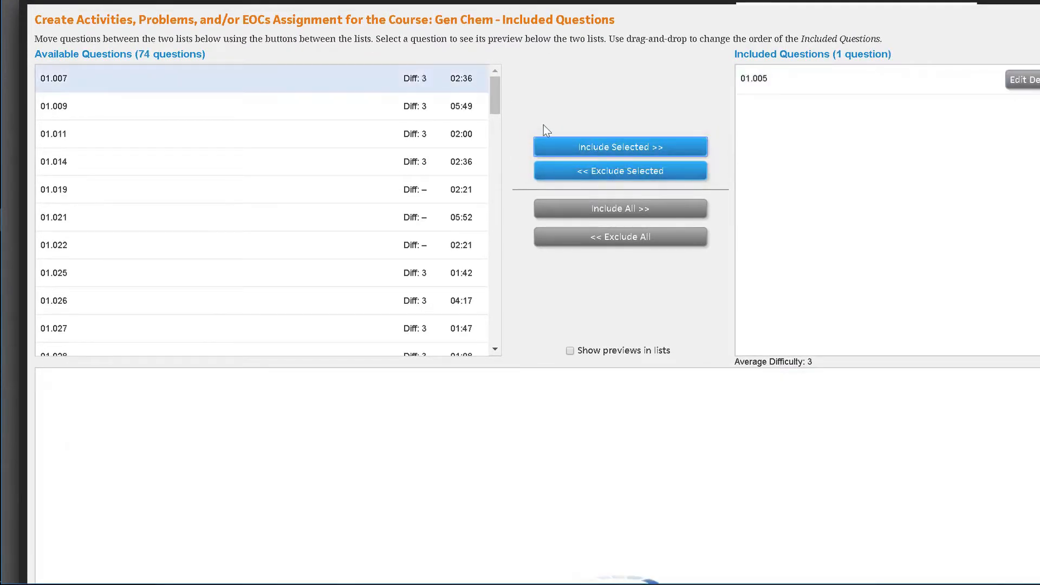
click(541, 144)
click(540, 143)
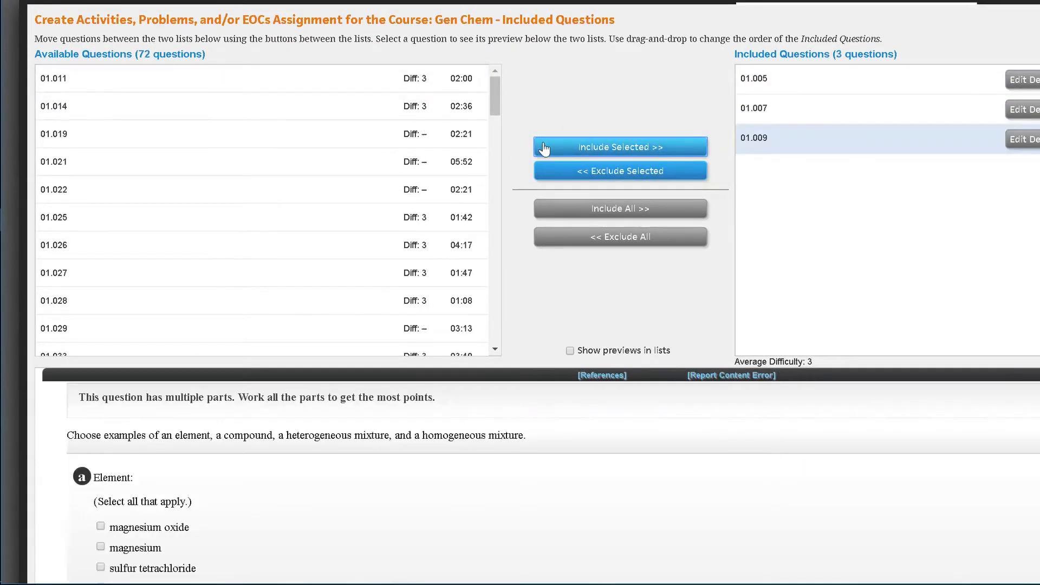
click(420, 79)
click(577, 155)
click(466, 81)
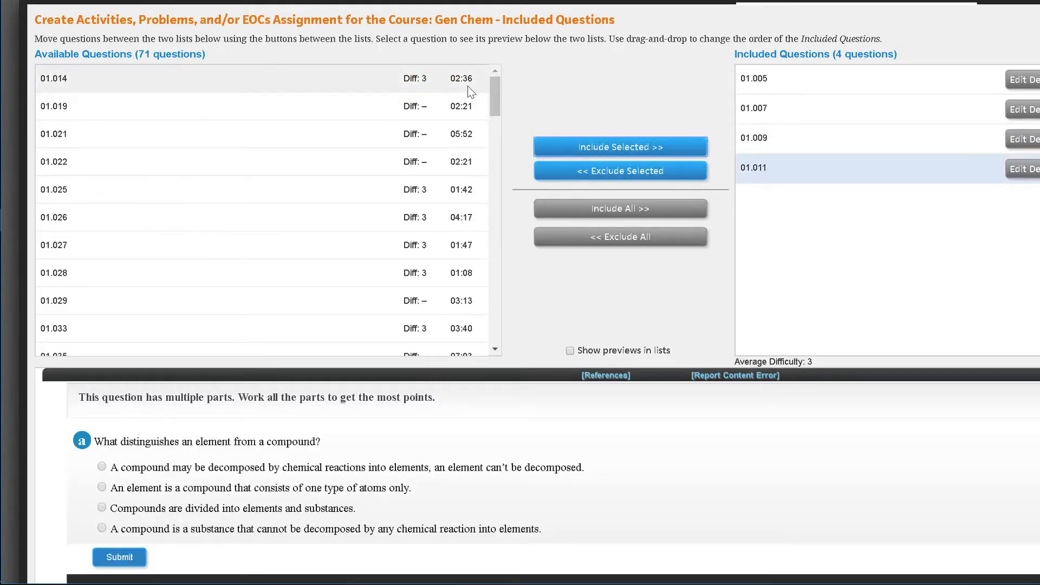
click(553, 147)
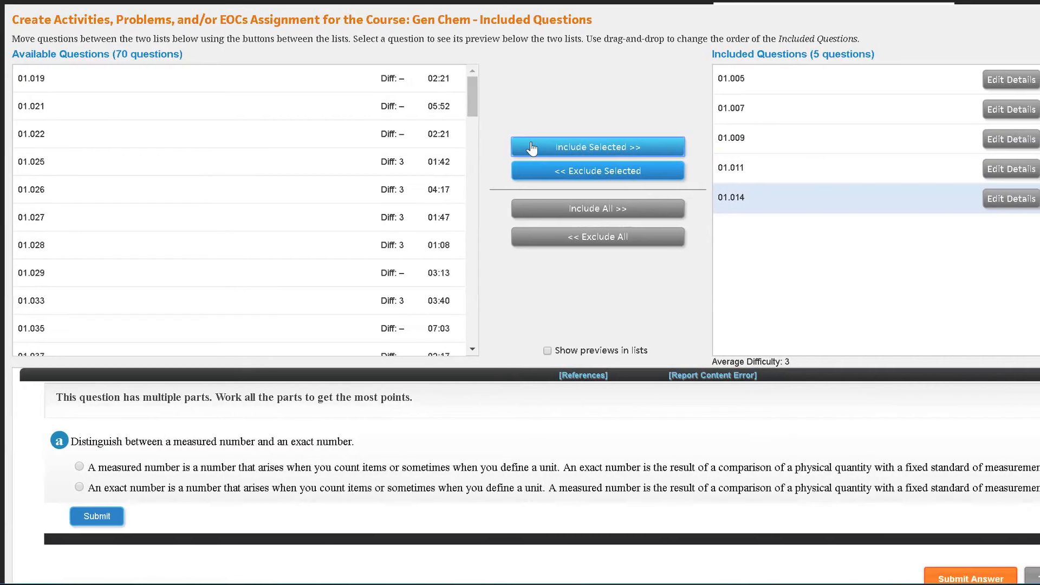
scroll(365, 158, down, 5)
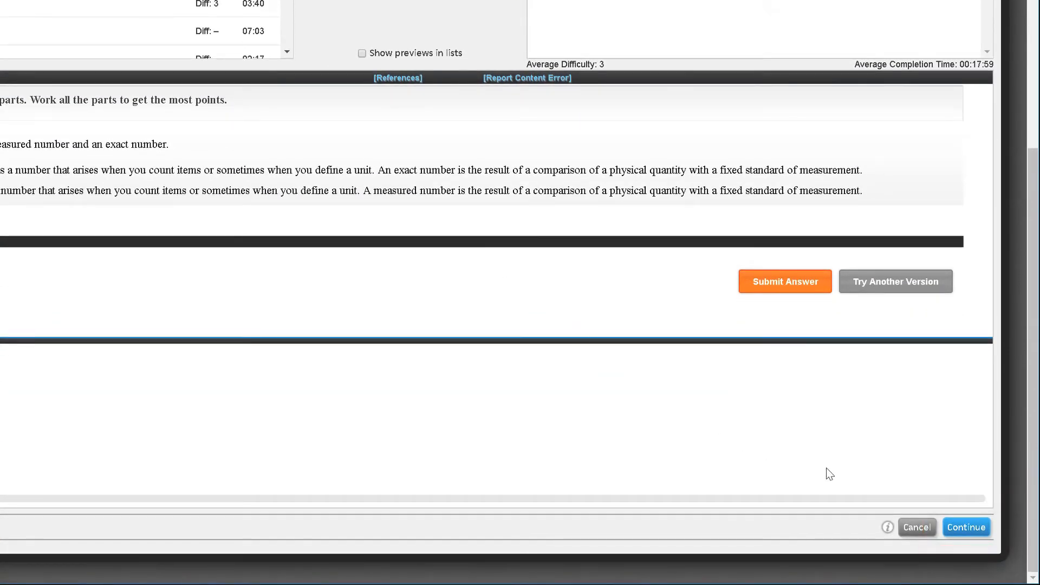
click(945, 527)
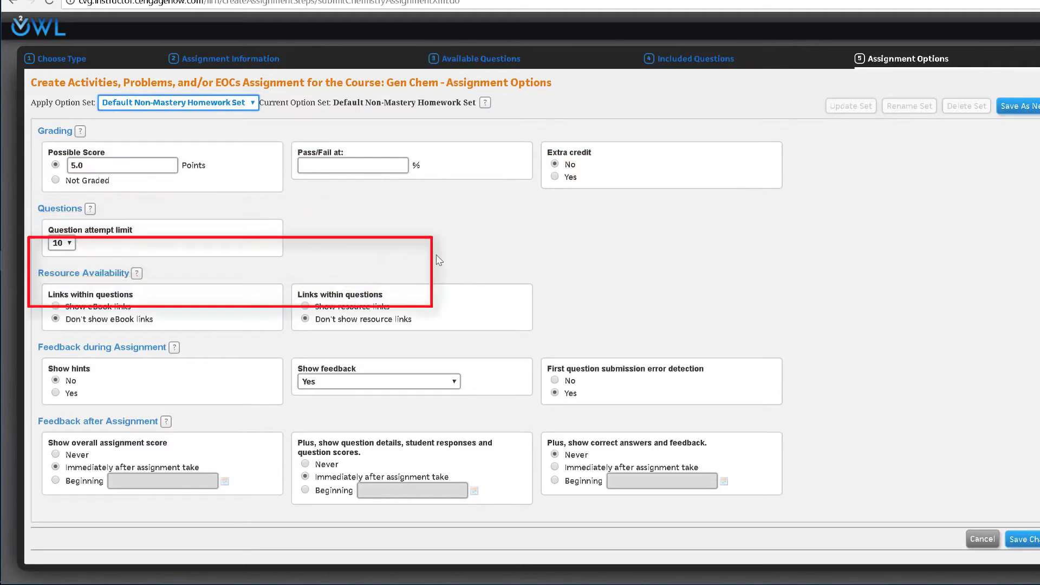
Set the assignment's possible score to 10.0 points.
click(76, 165)
key(BackSpace)
text(10)
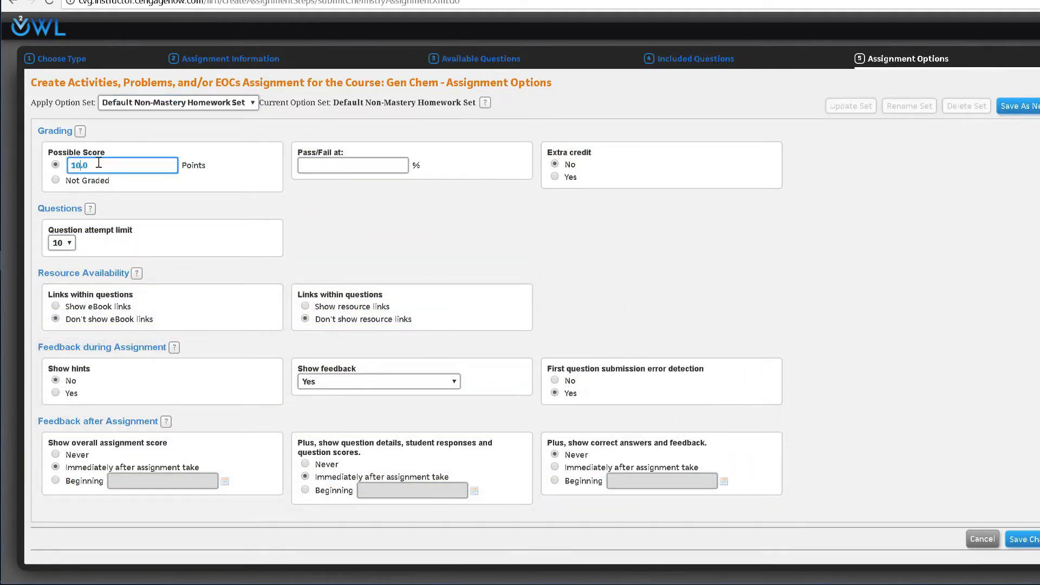
Set the question attempt limit to 5 and show eBook links within questions.
click(63, 243)
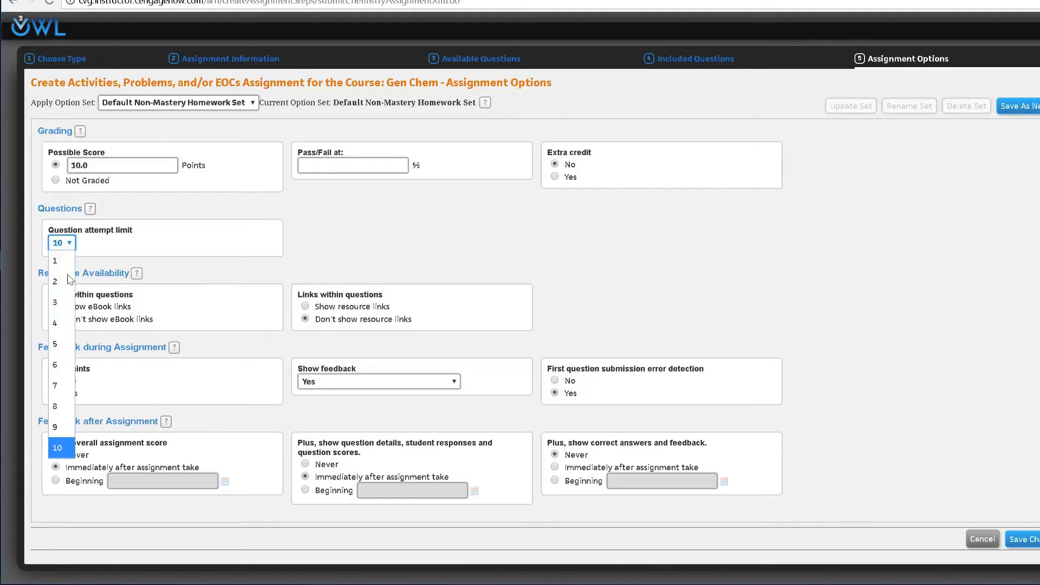
click(64, 345)
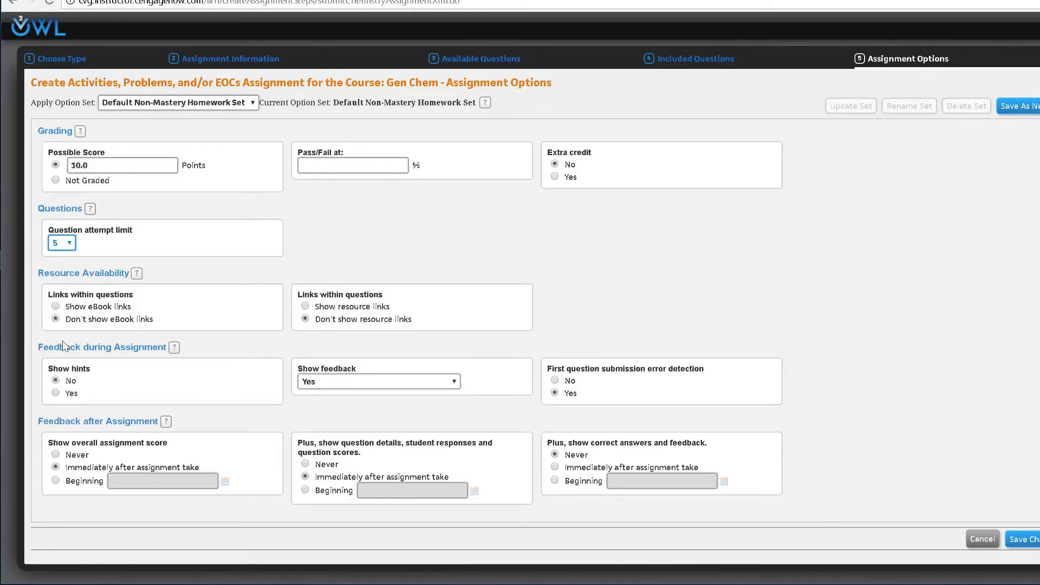
click(56, 307)
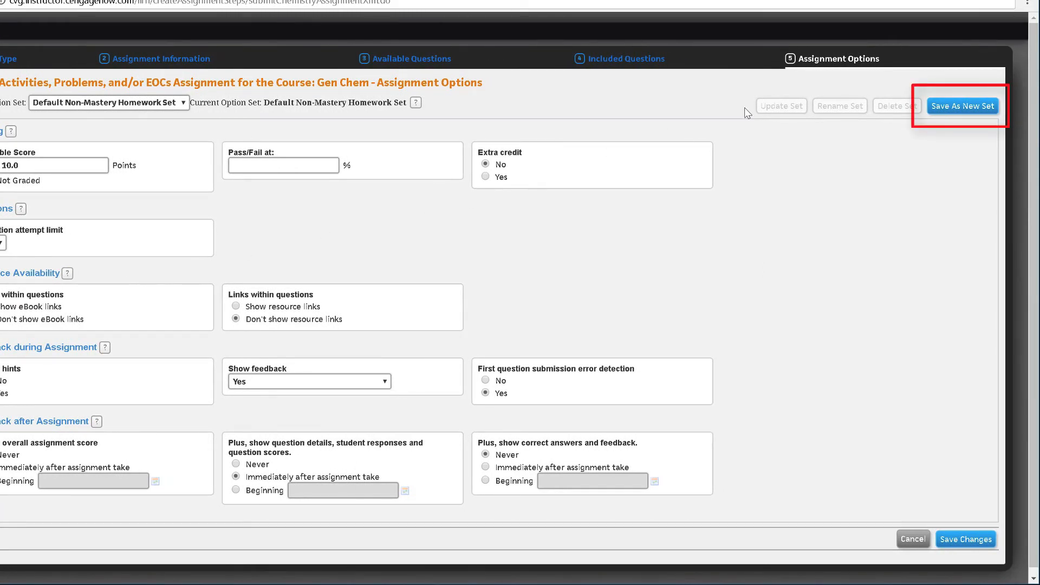
Save the assignment options as a new set named "Demo Set" and save the assignment.
click(963, 107)
text(D)
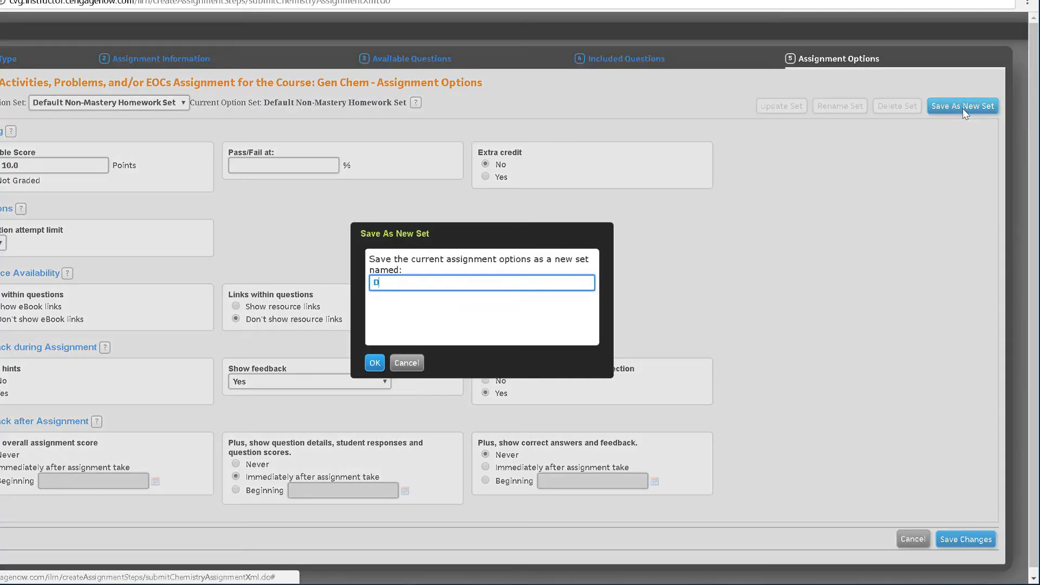
text(emo Set)
click(375, 363)
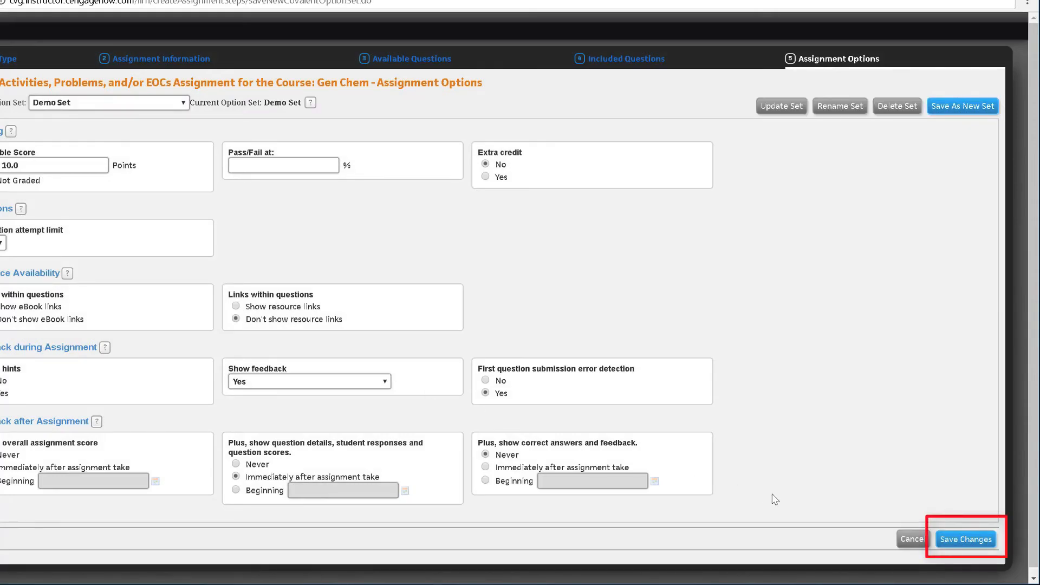
click(966, 539)
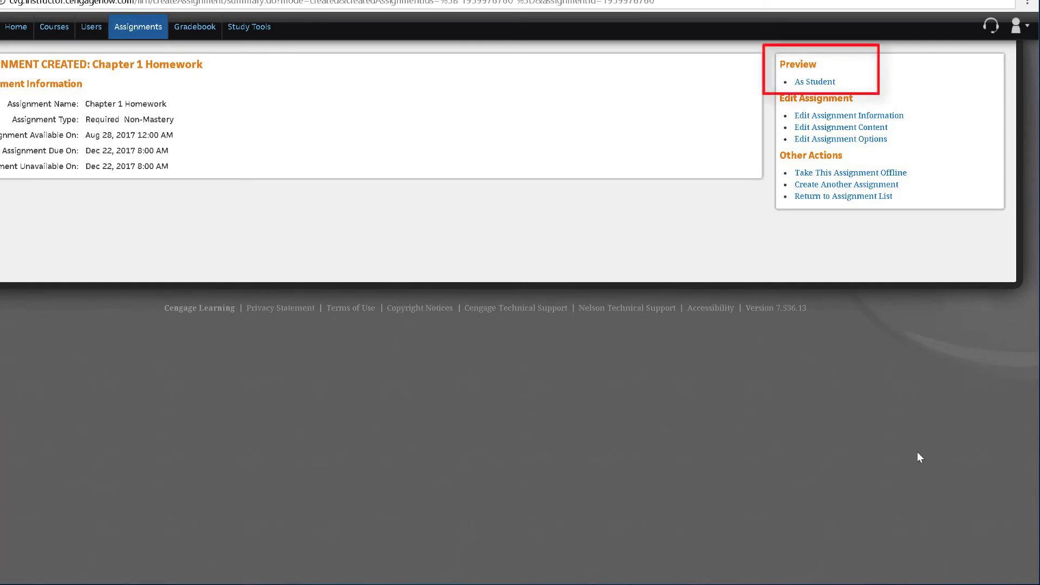
Preview the Chapter 1 Homework assignment as a student and start it.
click(818, 82)
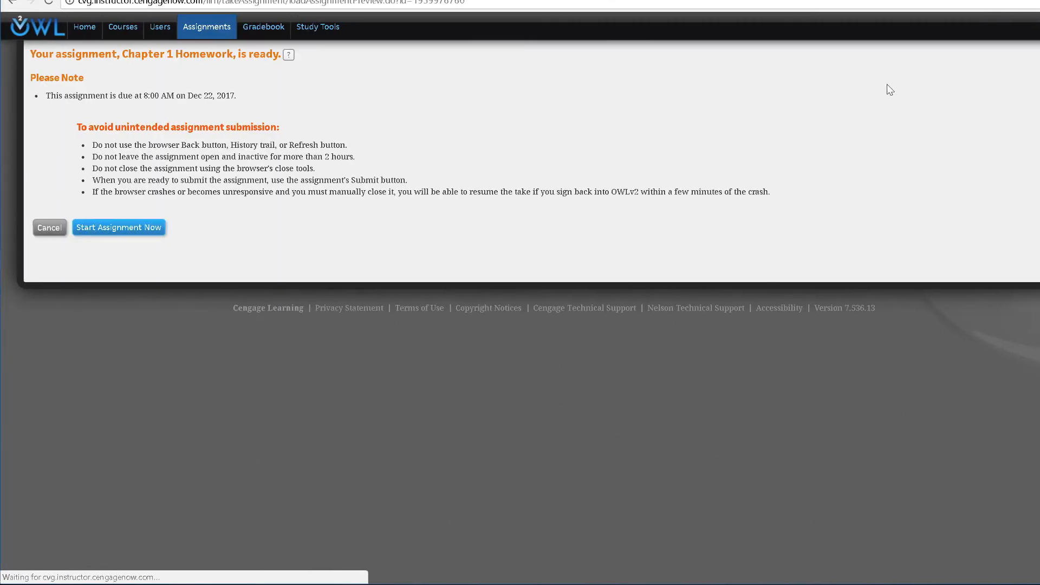
click(162, 237)
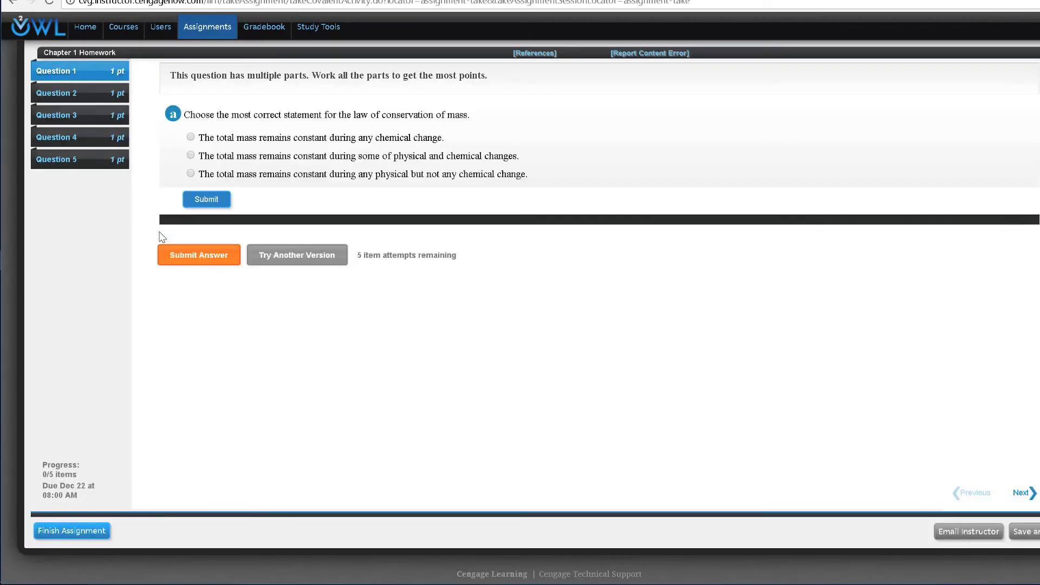